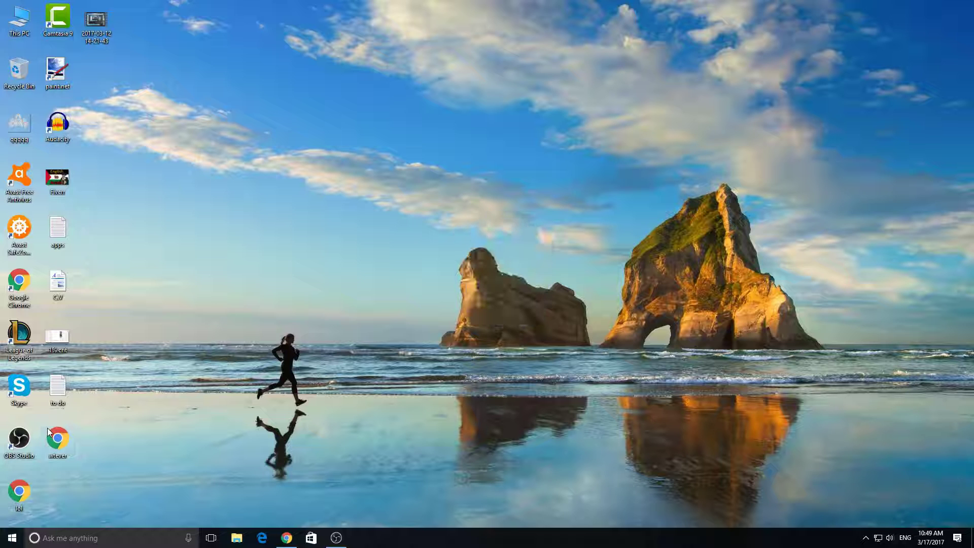
# Step: Launch OBS Studio
pyautogui.doubleClick(19, 438)
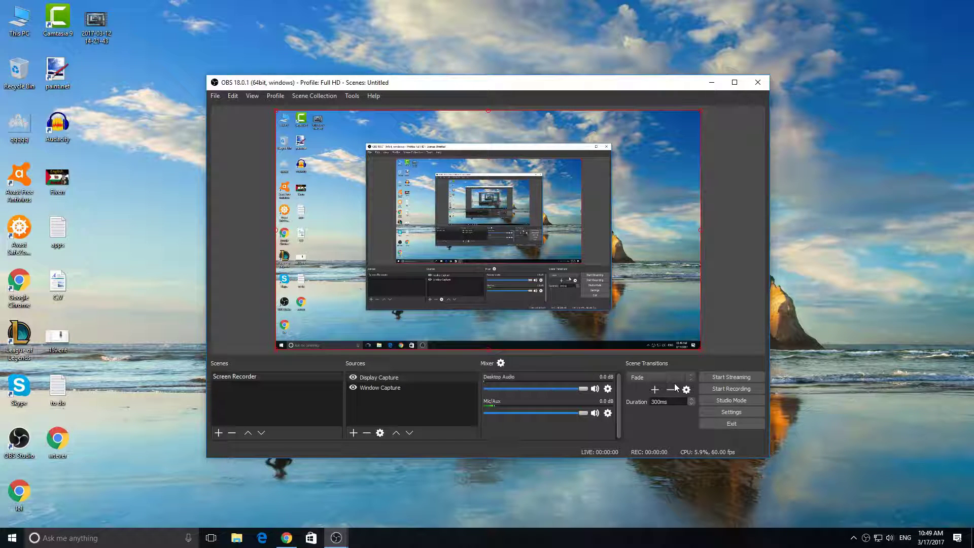
# Step: Set the Output Recording Format to flv and save the settings
pyautogui.click(722, 411)
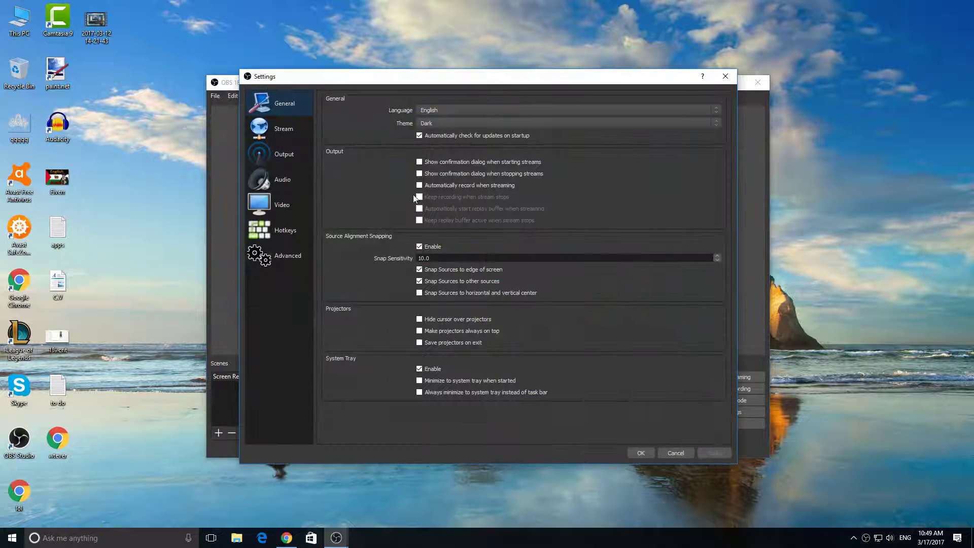
pyautogui.click(289, 156)
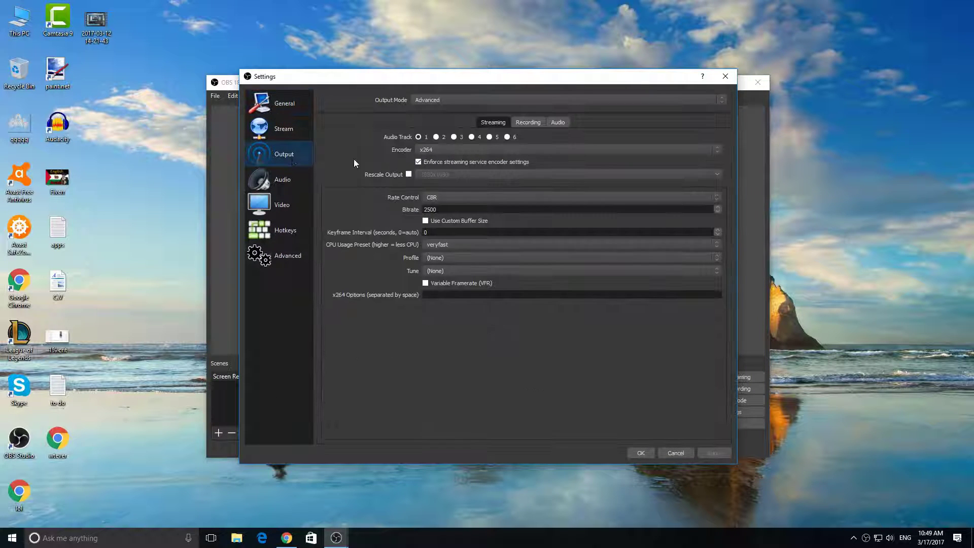
pyautogui.click(525, 123)
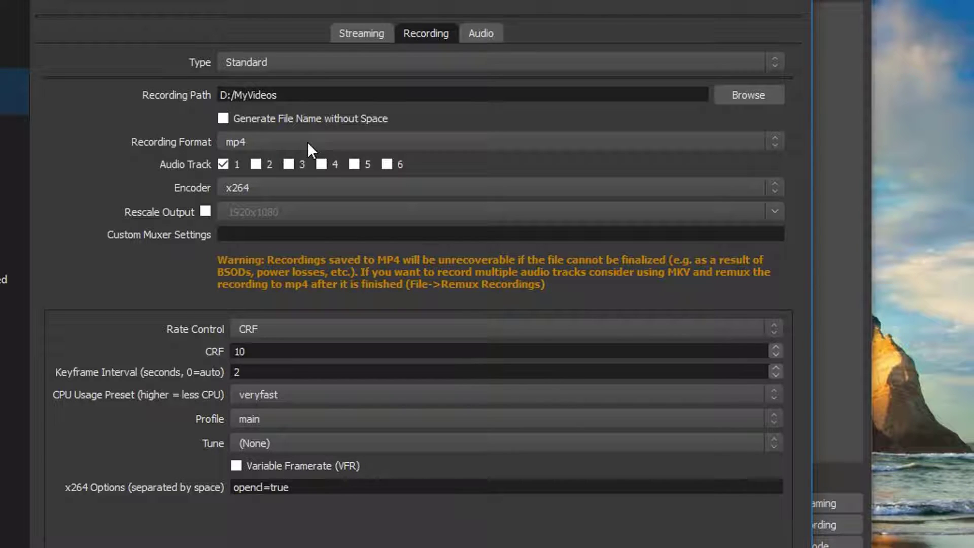
pyautogui.click(308, 143)
pyautogui.click(304, 156)
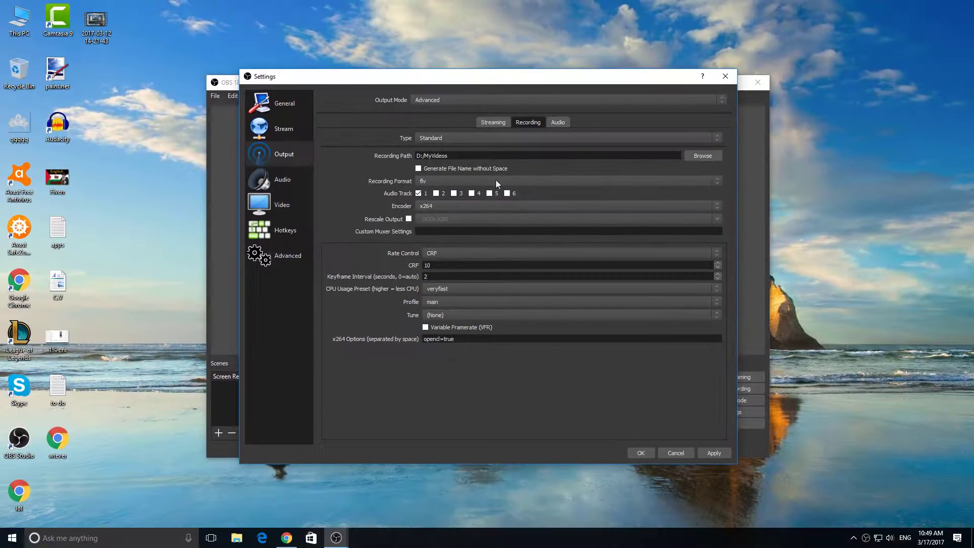
pyautogui.click(641, 453)
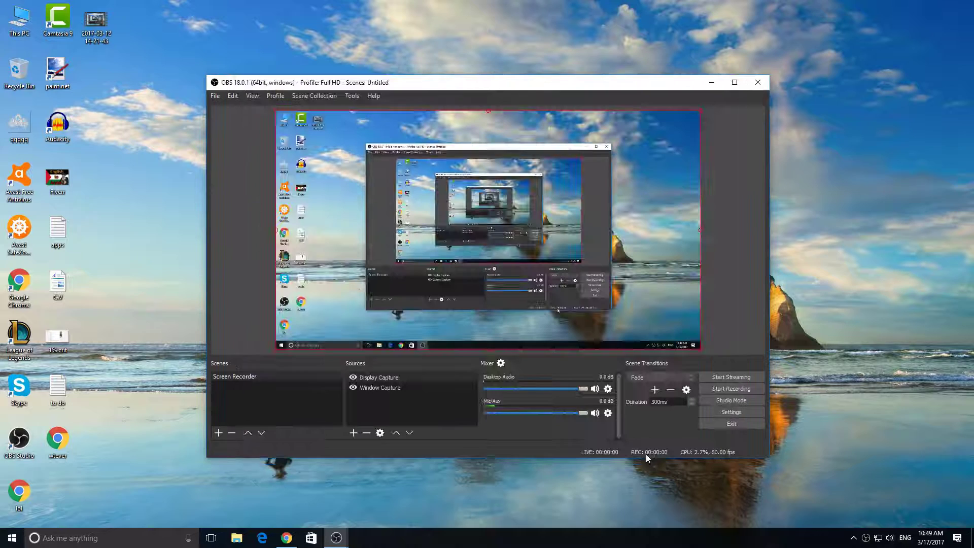
# Step: Record a test clip of a few seconds, repositioning the OBS window, then stop it
pyautogui.click(727, 389)
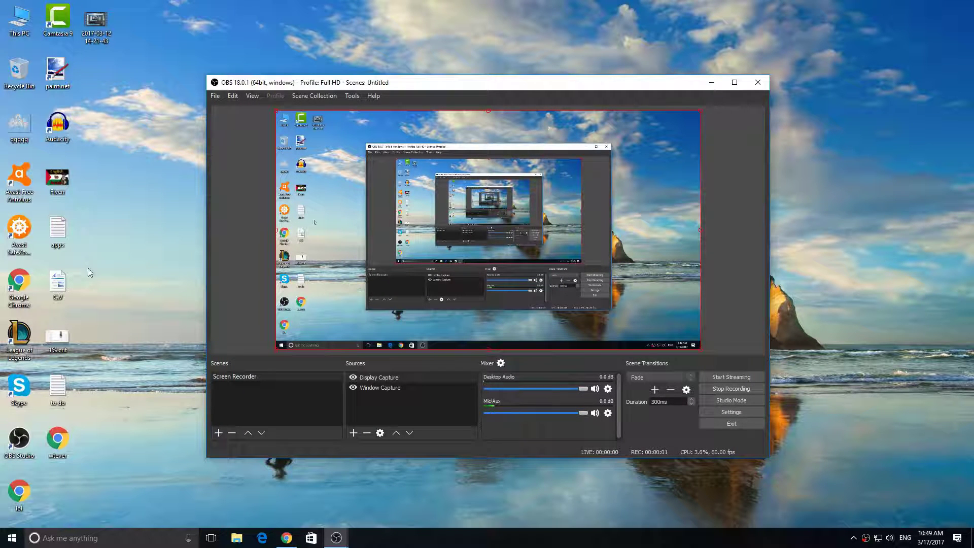
pyautogui.moveTo(430, 84)
pyautogui.mouseDown()
pyautogui.moveTo(357, 149)
pyautogui.moveTo(432, 72)
pyautogui.mouseUp()
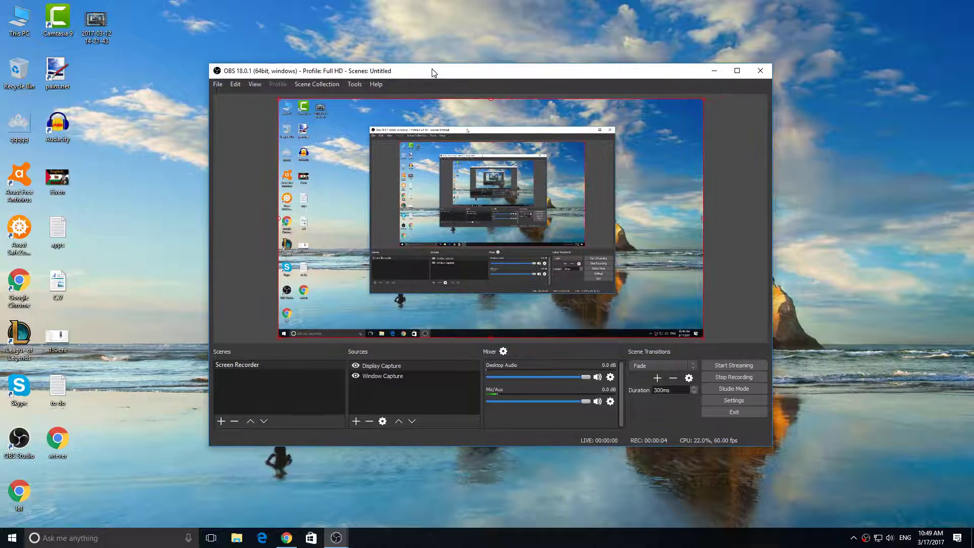
pyautogui.click(724, 379)
pyautogui.click(216, 85)
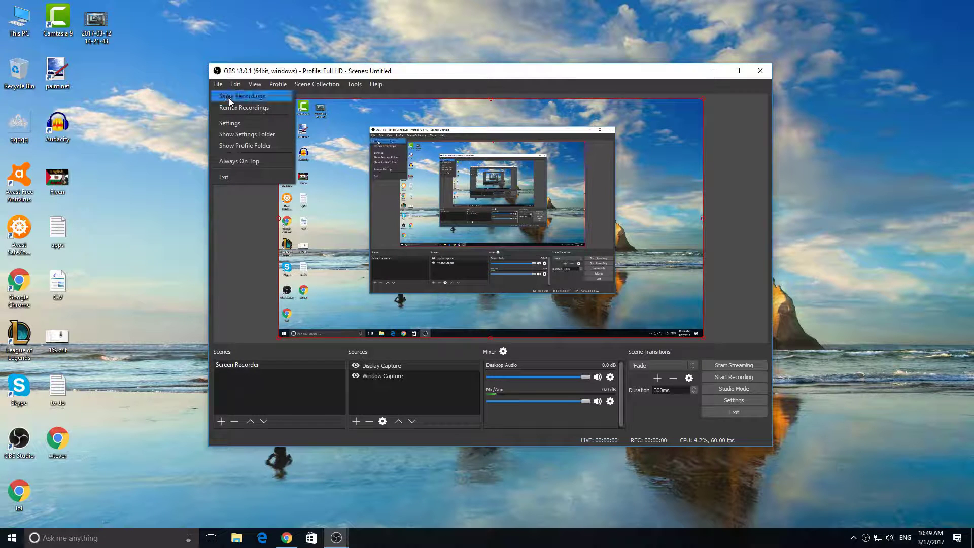
pyautogui.click(229, 99)
pyautogui.click(798, 183)
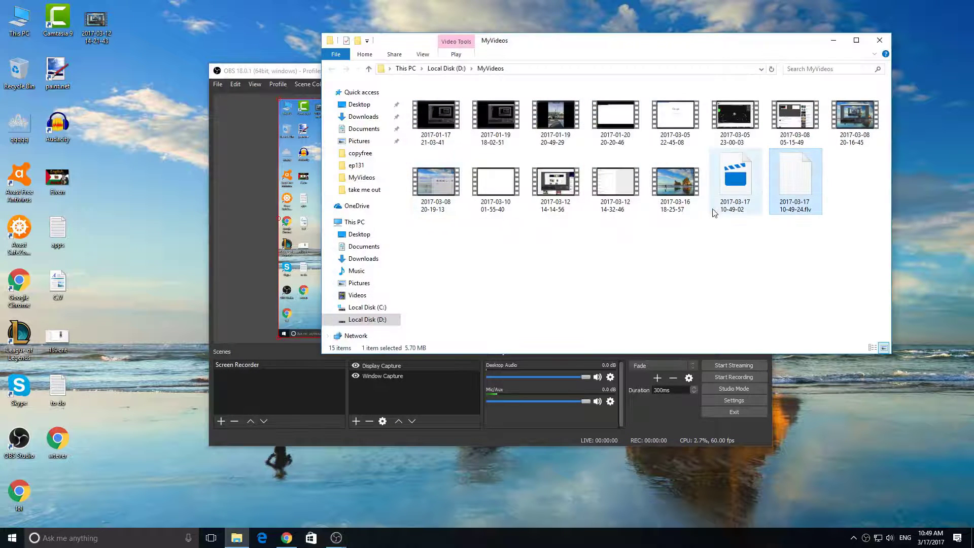
pyautogui.doubleClick(798, 184)
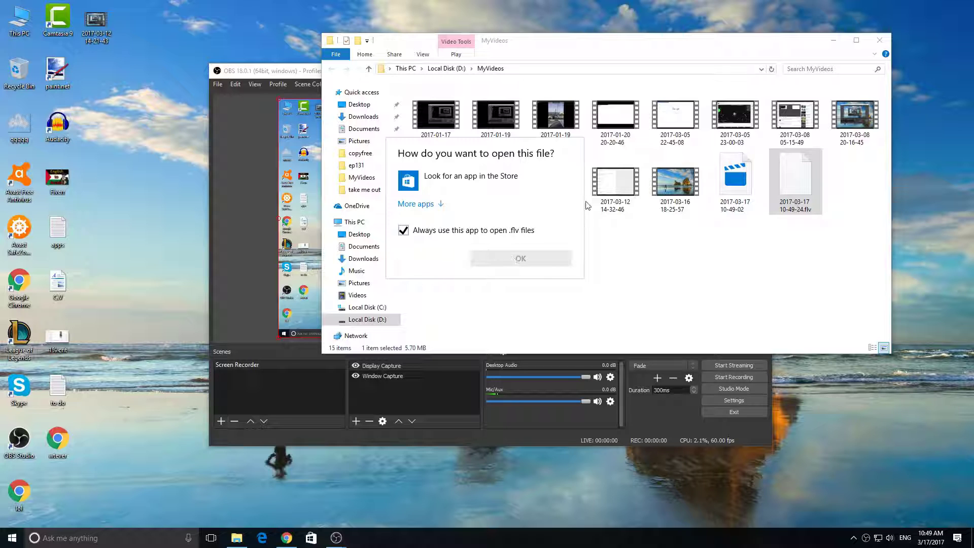
pyautogui.click(685, 264)
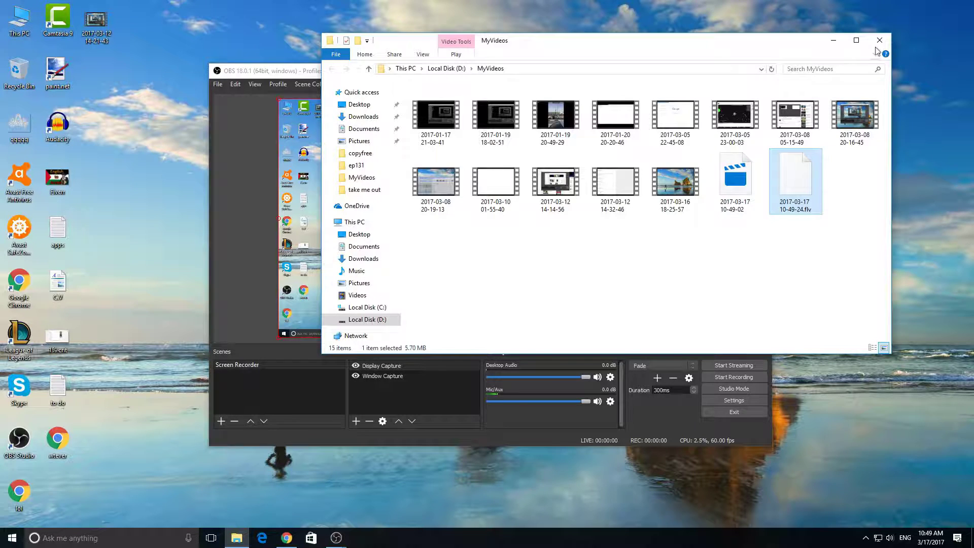
pyautogui.click(879, 40)
pyautogui.click(217, 84)
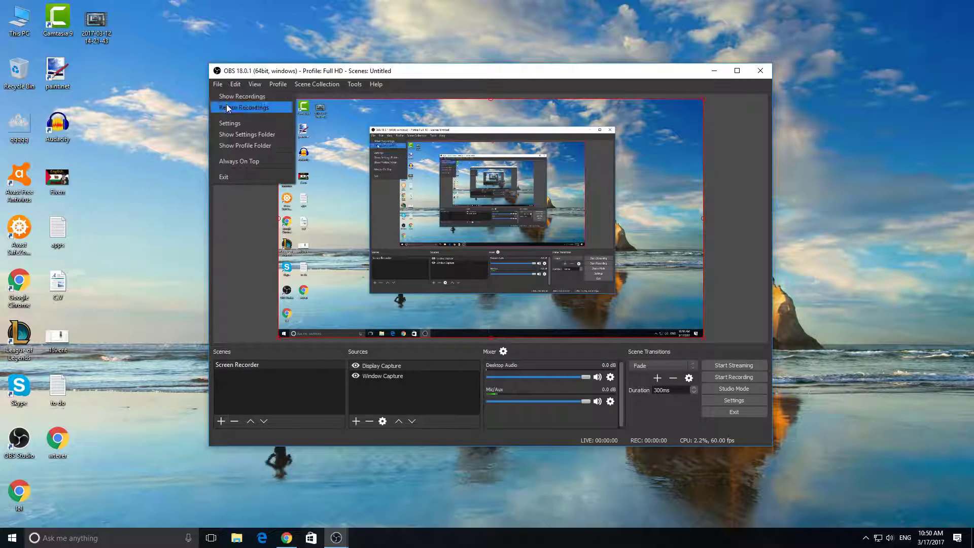
pyautogui.click(226, 104)
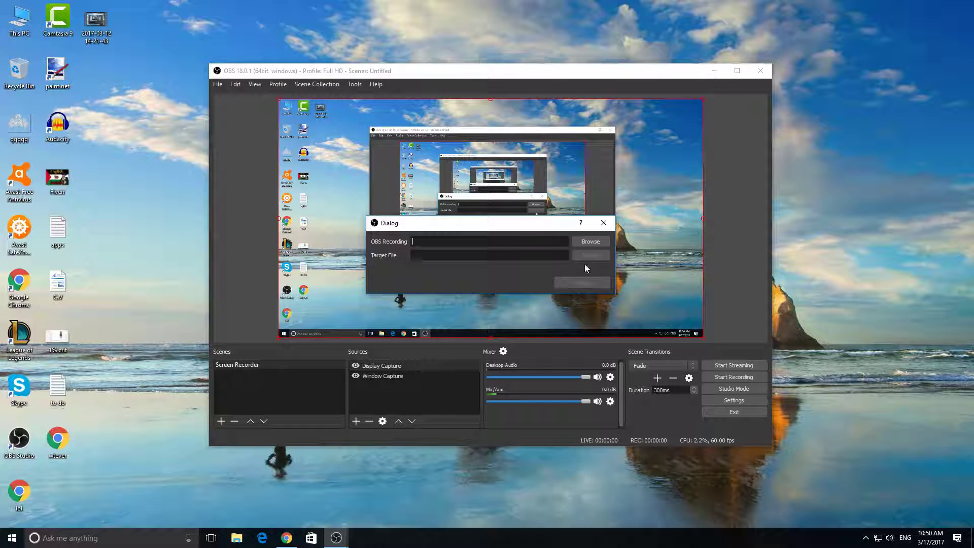
pyautogui.click(586, 242)
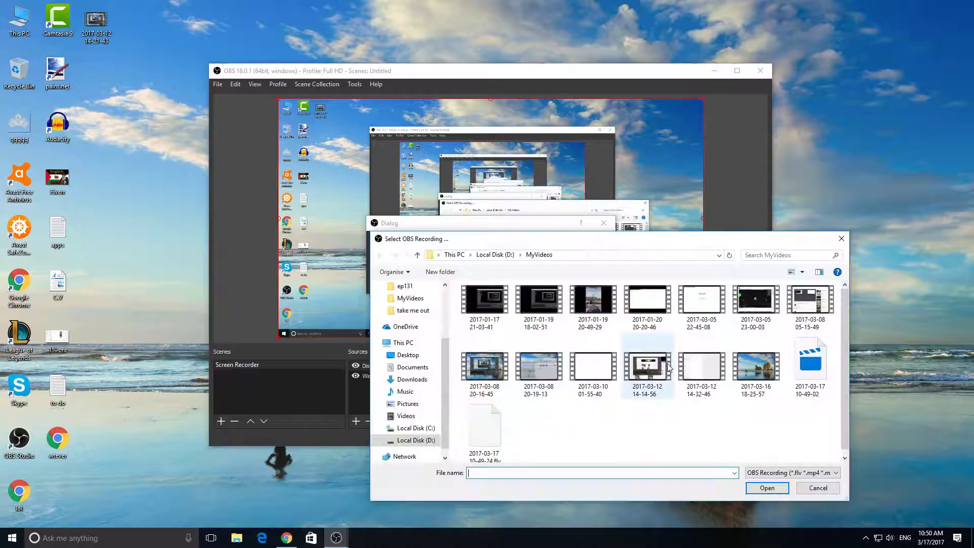
pyautogui.click(505, 421)
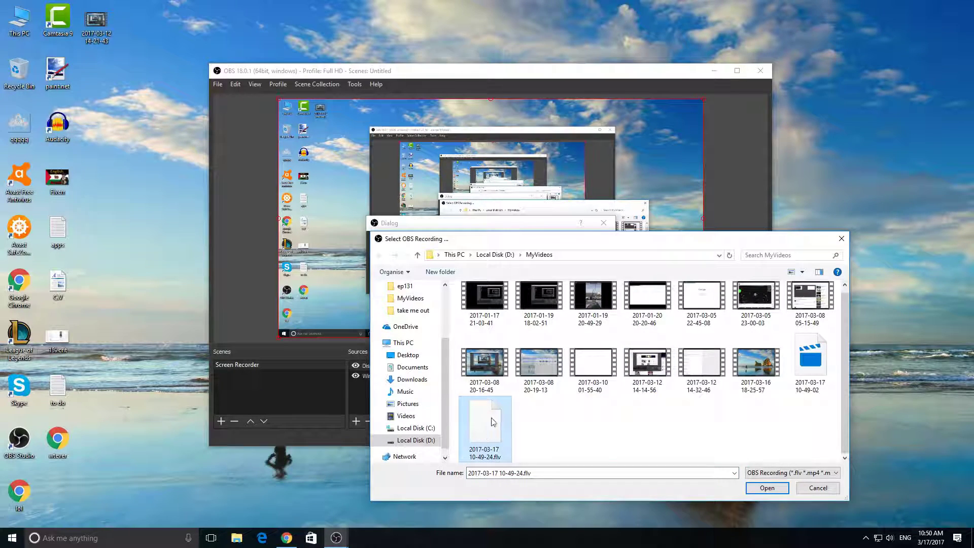
pyautogui.click(766, 488)
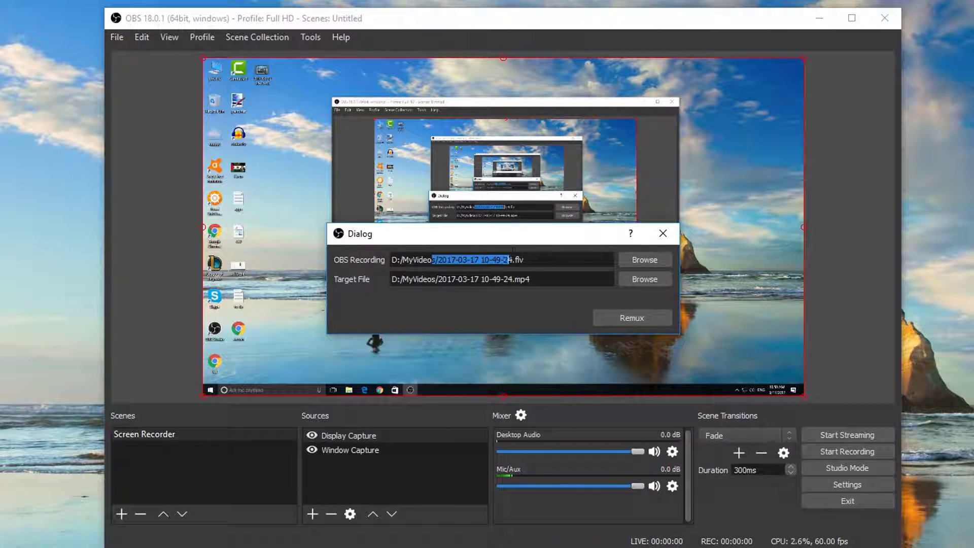
# Step: Remux the recording to mp4, acknowledge completion, and close the remux window
pyautogui.moveTo(431, 259)
pyautogui.mouseDown()
pyautogui.moveTo(525, 259)
pyautogui.moveTo(570, 282)
pyautogui.mouseUp()
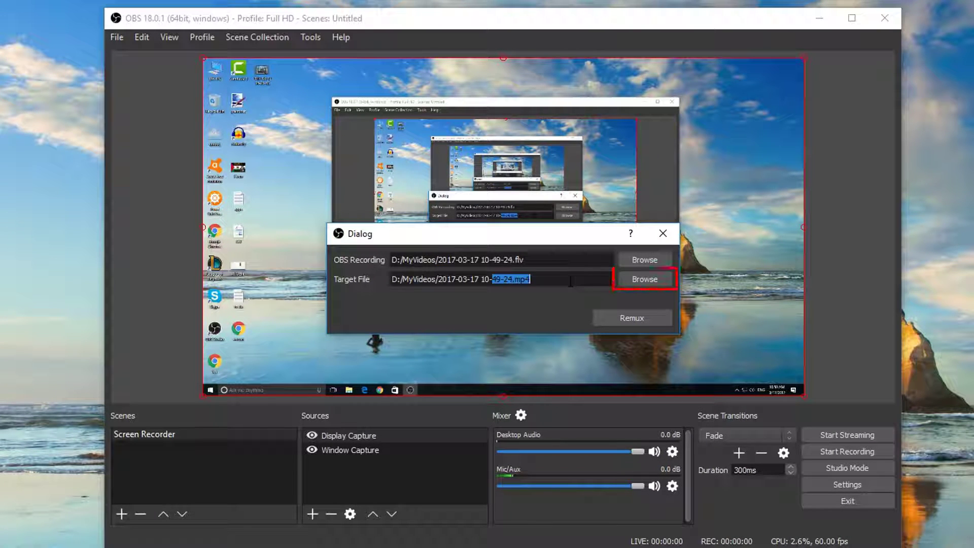
pyautogui.click(636, 319)
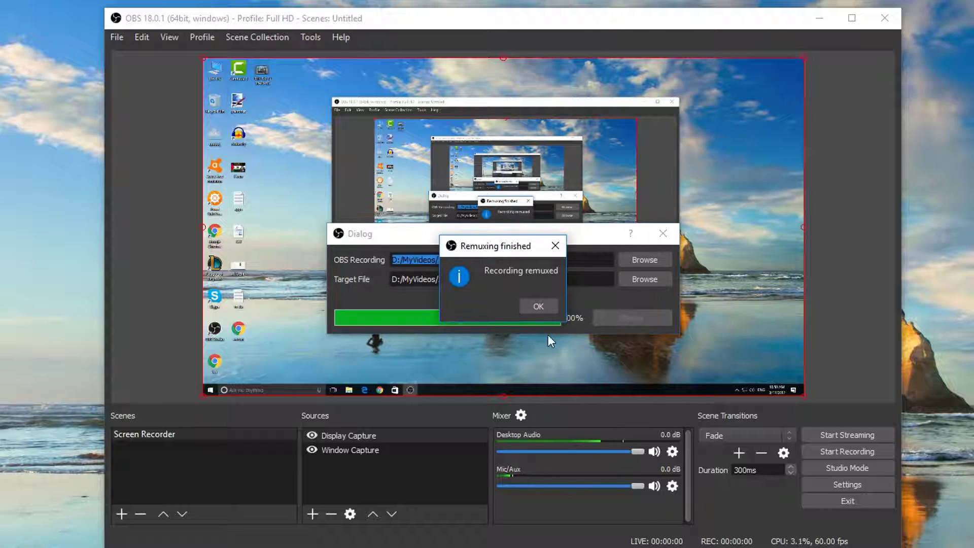
pyautogui.click(538, 306)
pyautogui.click(662, 232)
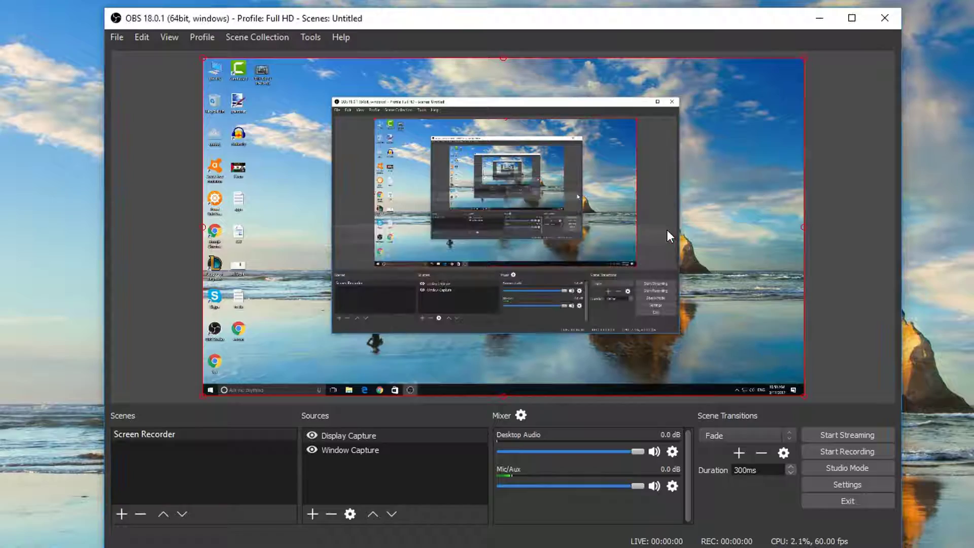
pyautogui.click(117, 37)
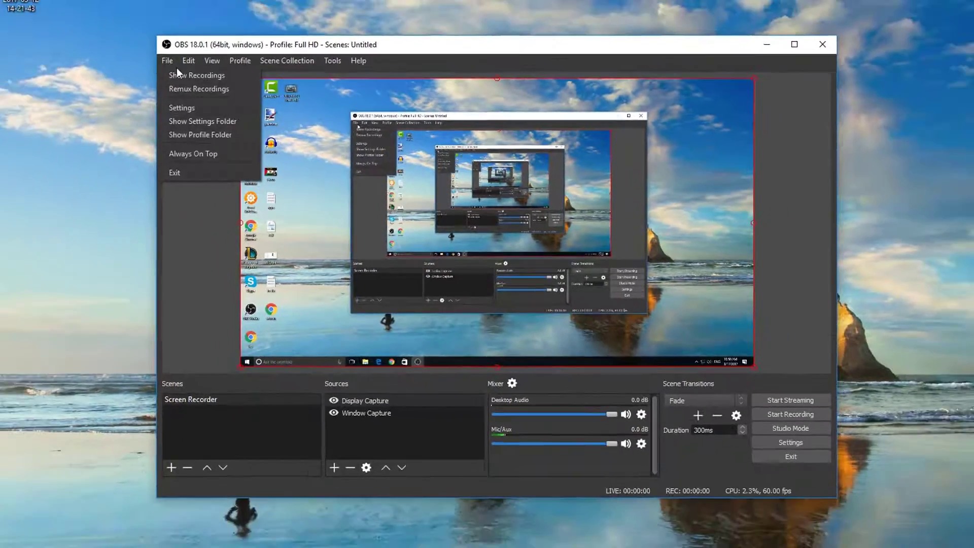
pyautogui.click(163, 53)
pyautogui.doubleClick(855, 165)
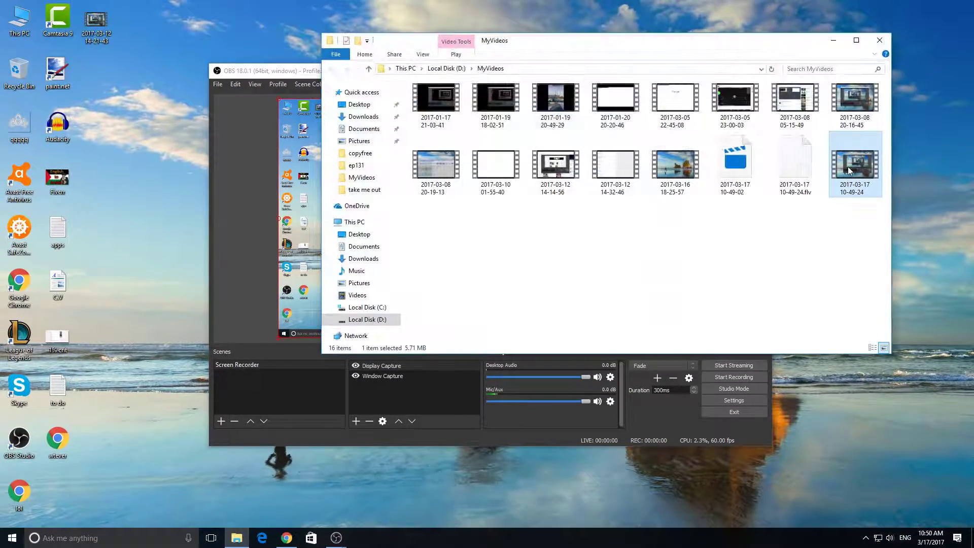
pyautogui.doubleClick(561, 280)
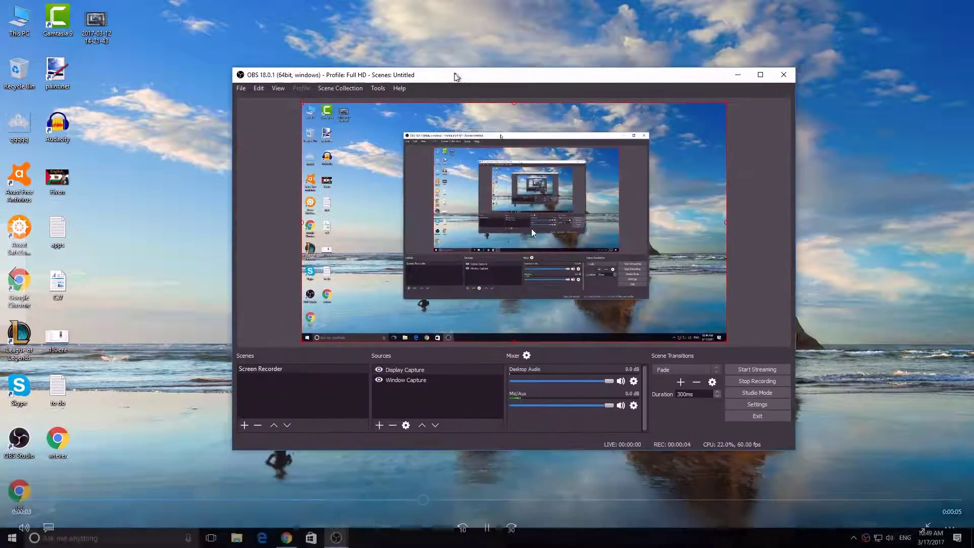
pyautogui.doubleClick(257, 193)
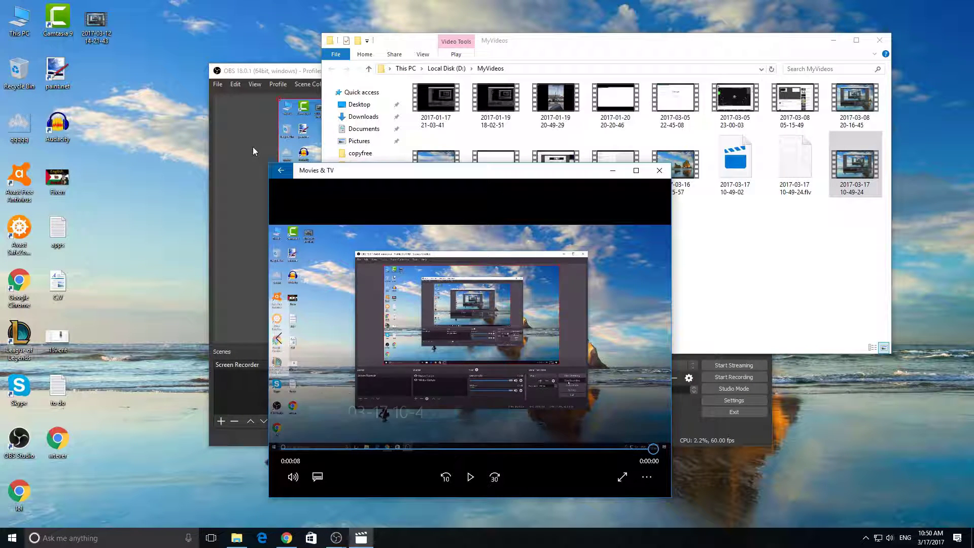
pyautogui.click(274, 136)
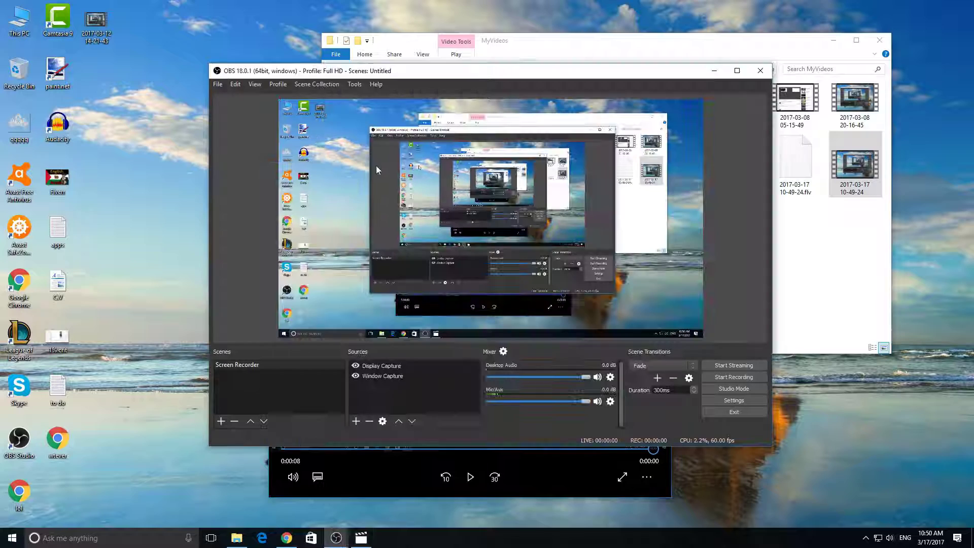